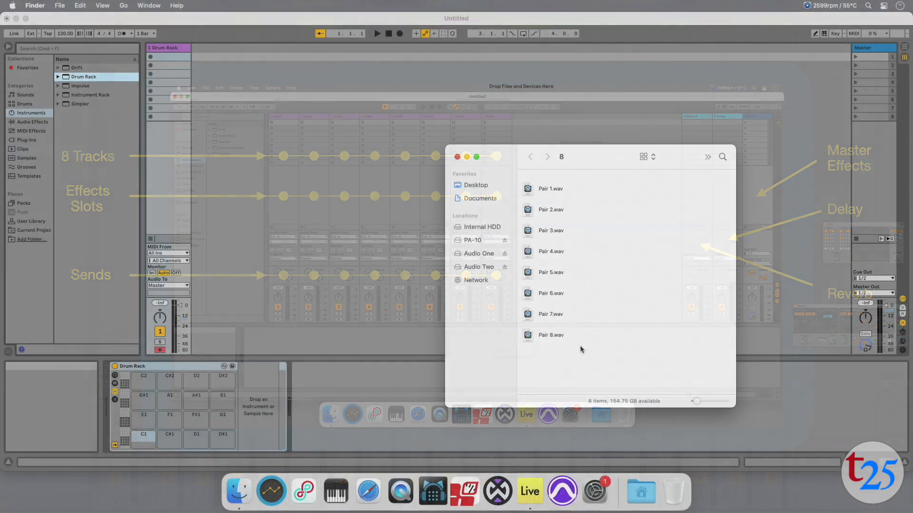
Step: Open the Drum Rack's chain list and its return chain section
drag(581, 346, 142, 405)
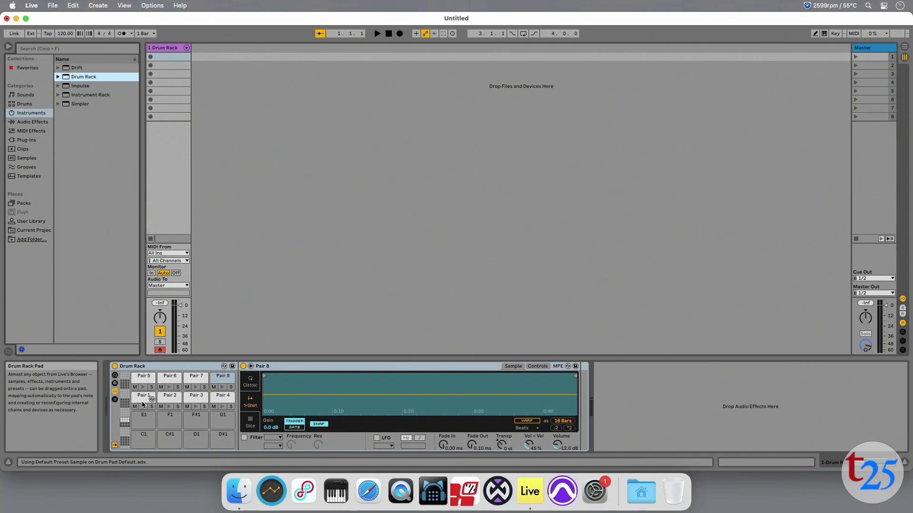
click(115, 400)
click(115, 438)
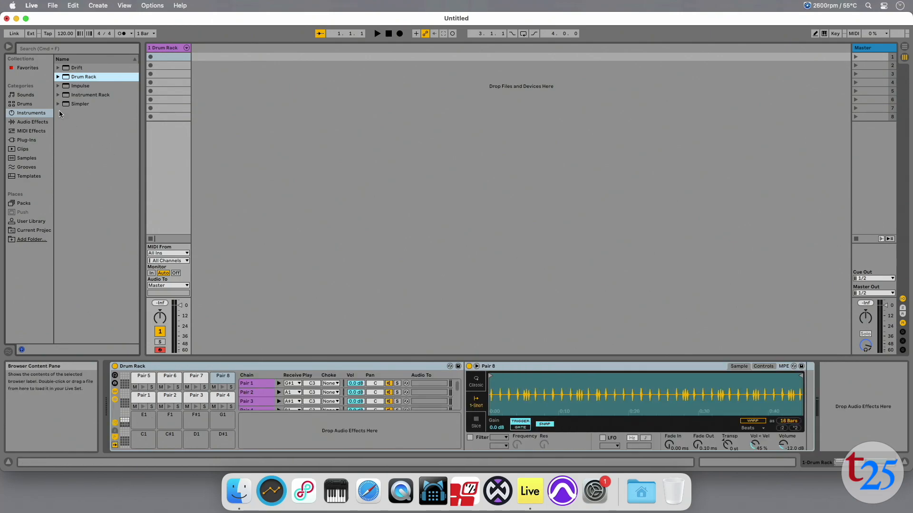
Step: Add Reverb and Delay from the audio effects browser as return chains in the Drum Rack
drag(85, 122, 293, 433)
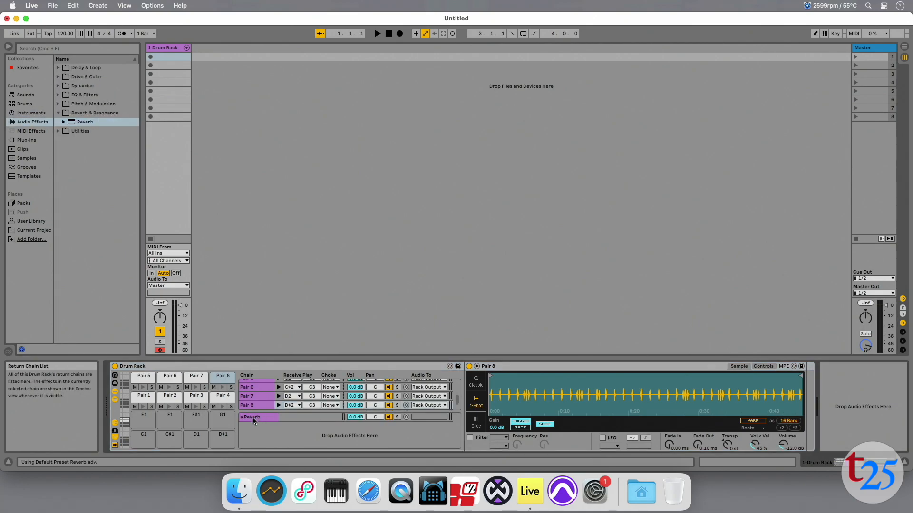
drag(83, 85, 258, 427)
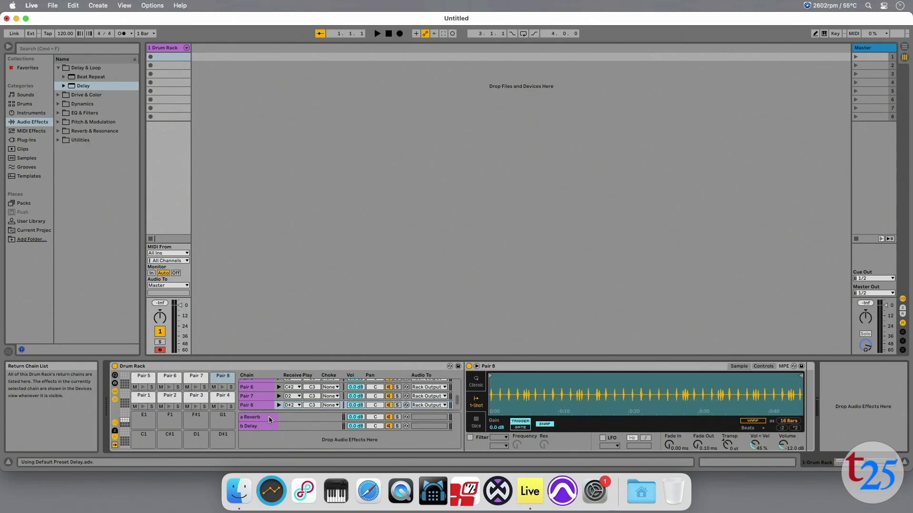
Step: Select both return chains, Reverb and Delay, and give them a new colour from the palette
click(269, 418)
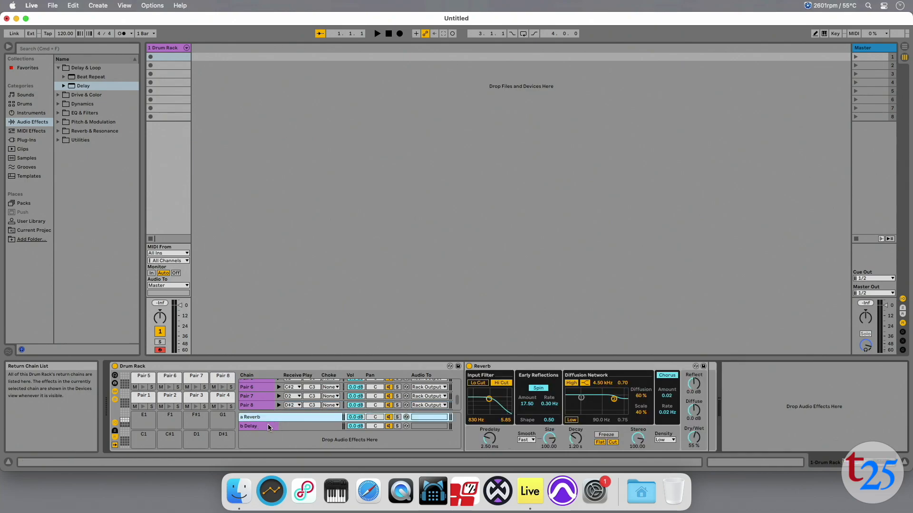
shift+click(269, 426)
right_click(269, 427)
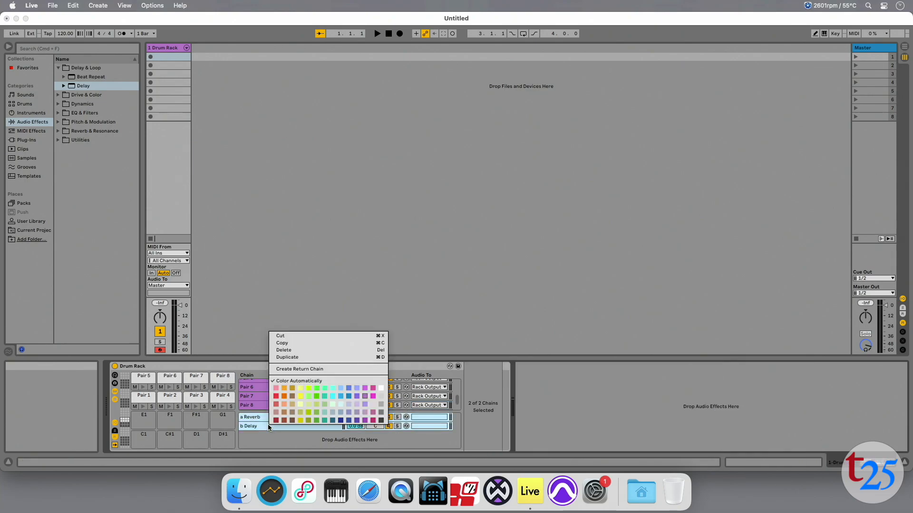
click(333, 396)
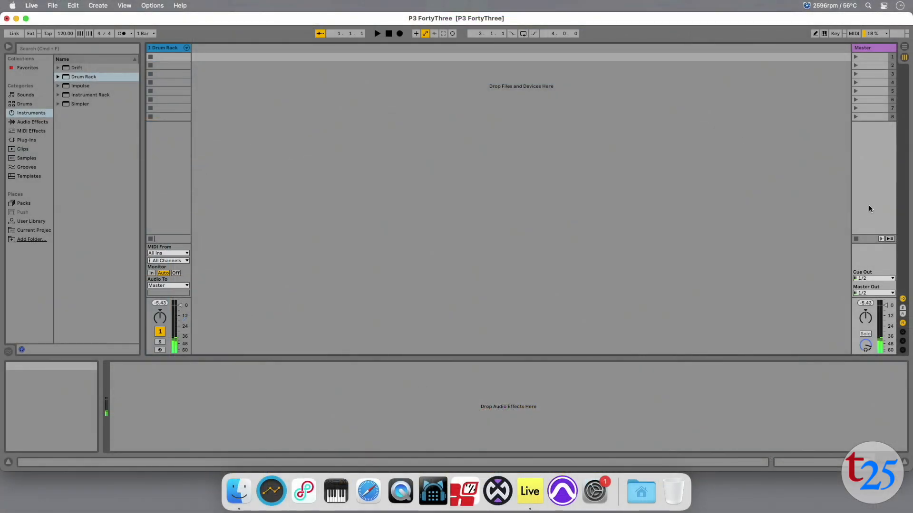
Step: Unfold the Drum Rack's chains into the mixer and inspect the devices on each return chain
click(186, 48)
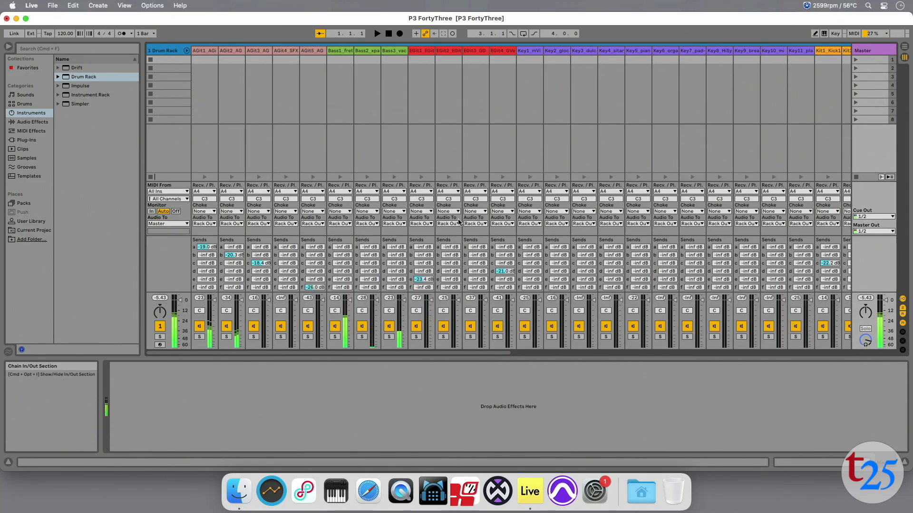
scroll(442, 214, right, 10)
scroll(458, 222, right, 8)
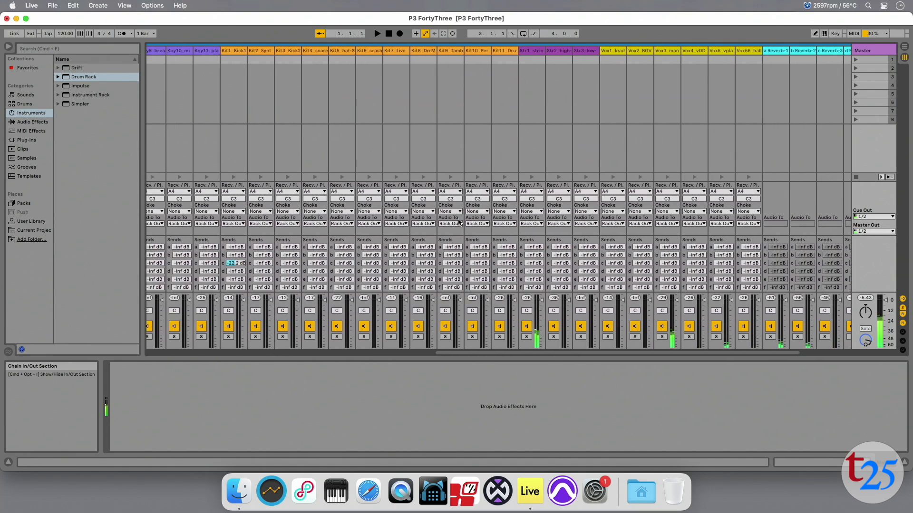
scroll(458, 222, right, 1)
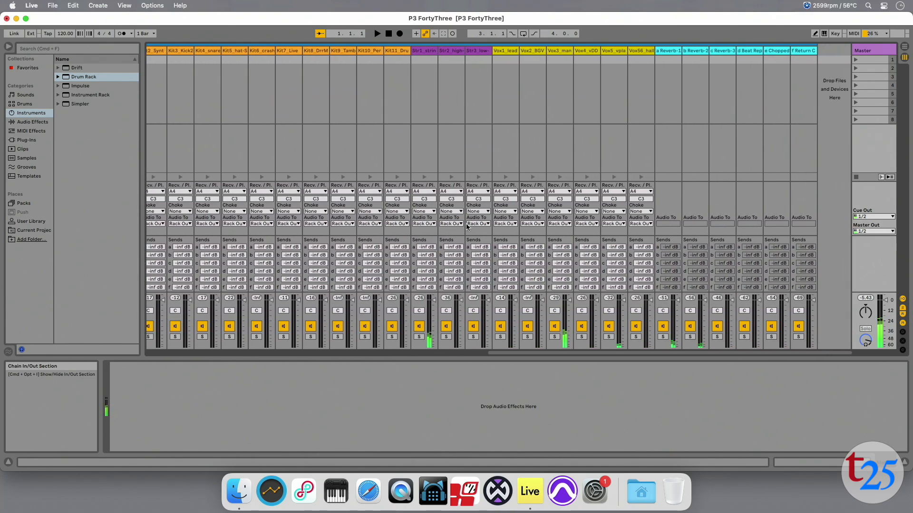
click(668, 104)
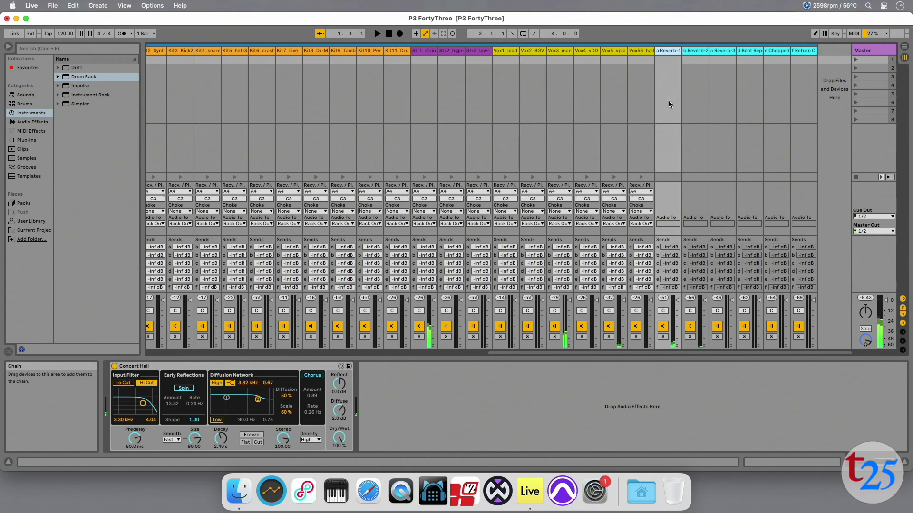
click(691, 103)
click(718, 100)
click(746, 100)
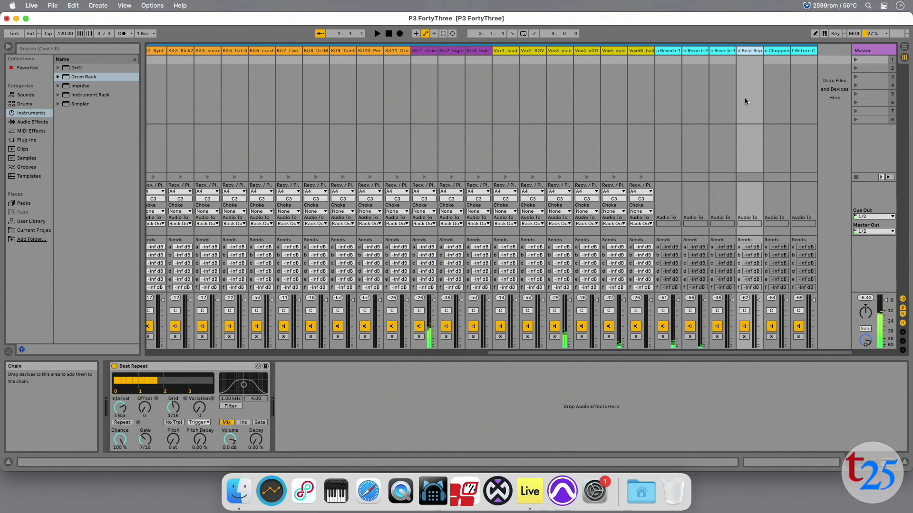
click(774, 103)
click(805, 103)
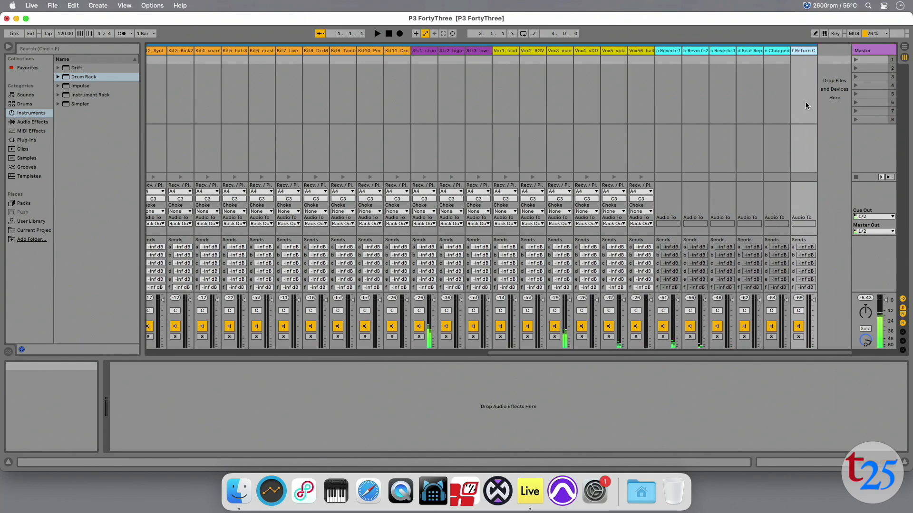
click(872, 151)
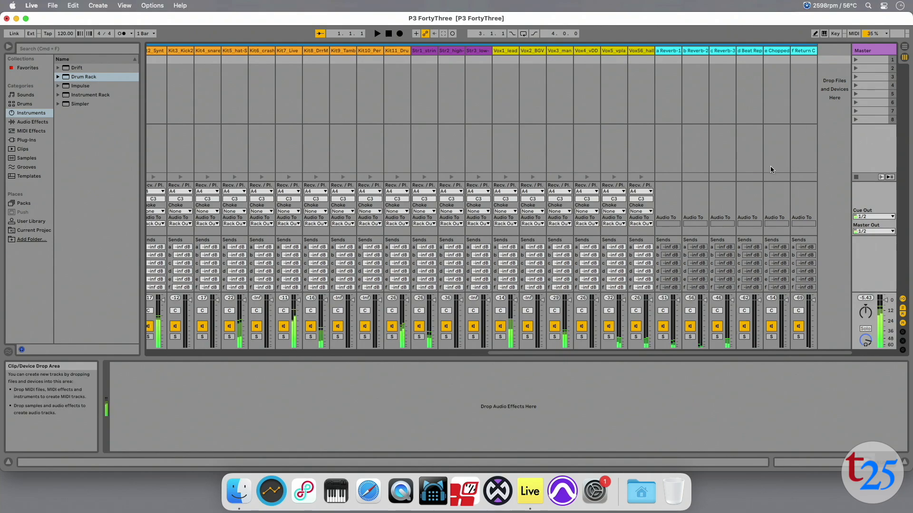
Step: Scroll across the chain mixer to examine each chain's send levels to the return chains
scroll(465, 258, left, 5)
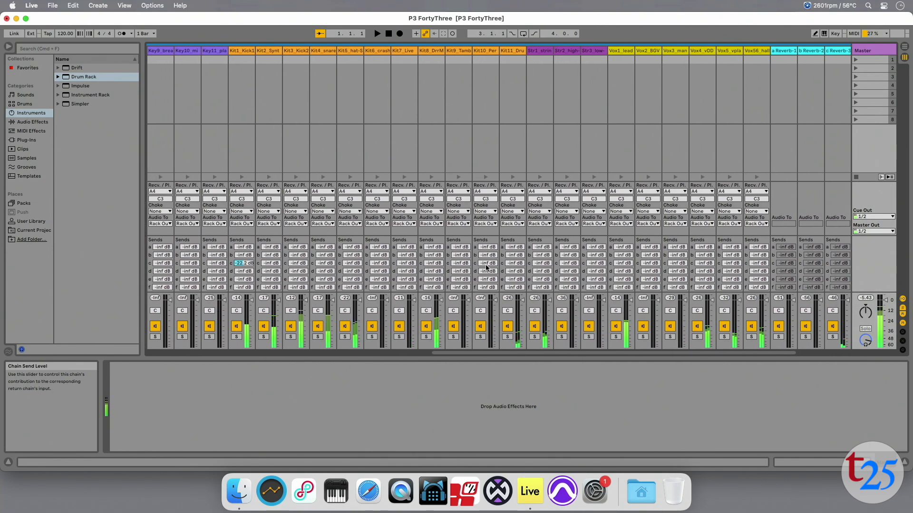
scroll(486, 268, left, 5)
scroll(486, 268, left, 5)
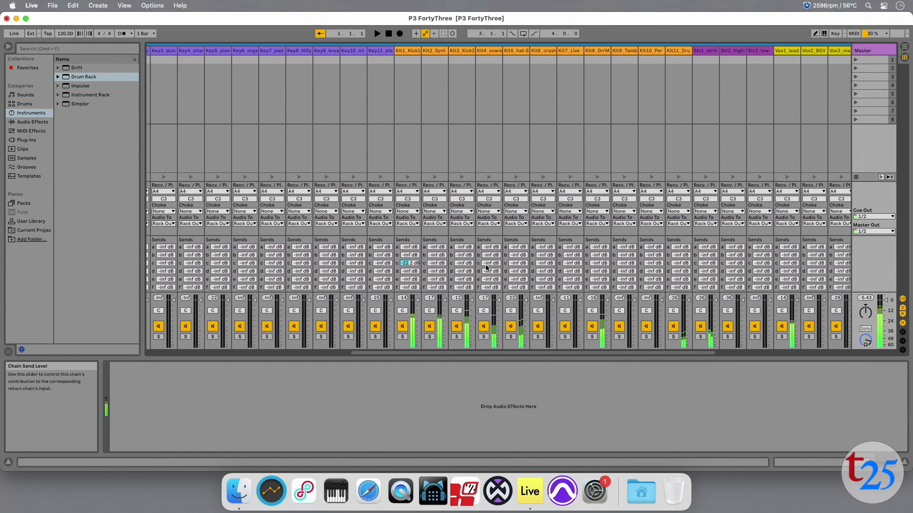
scroll(486, 268, left, 5)
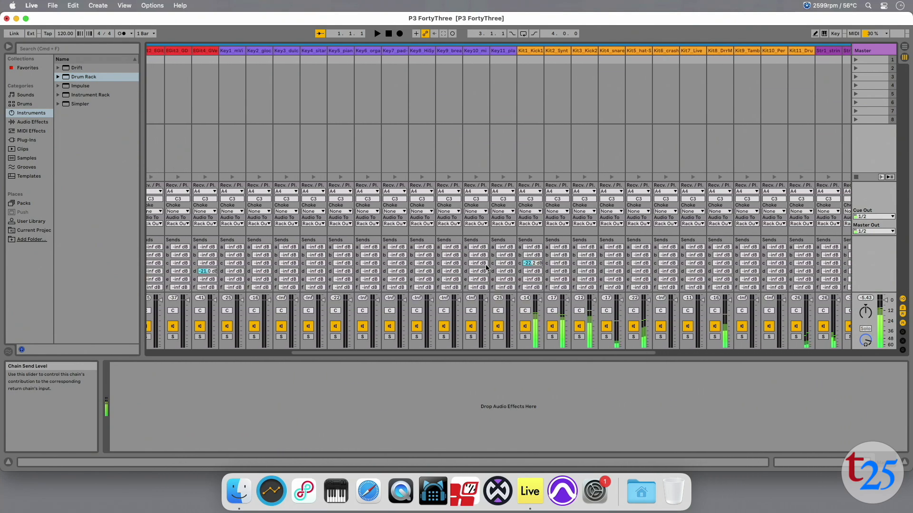
scroll(486, 267, left, 5)
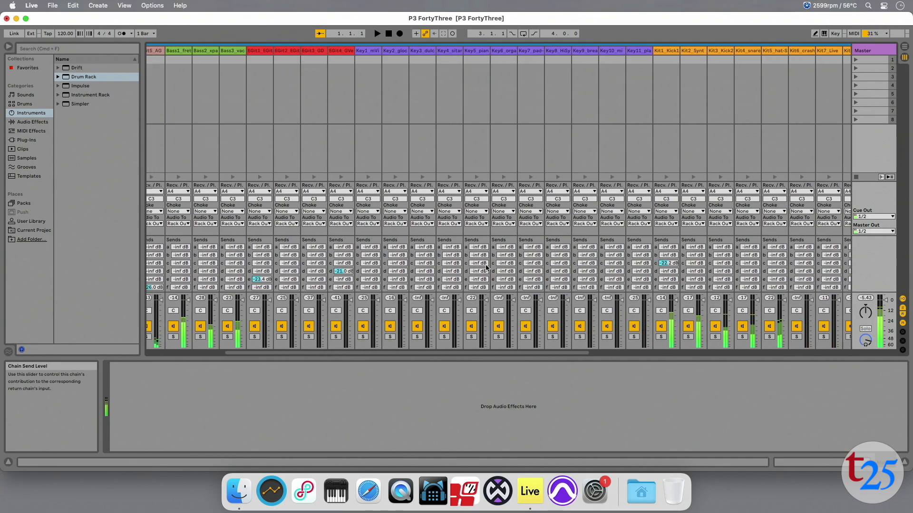
scroll(487, 268, left, 3)
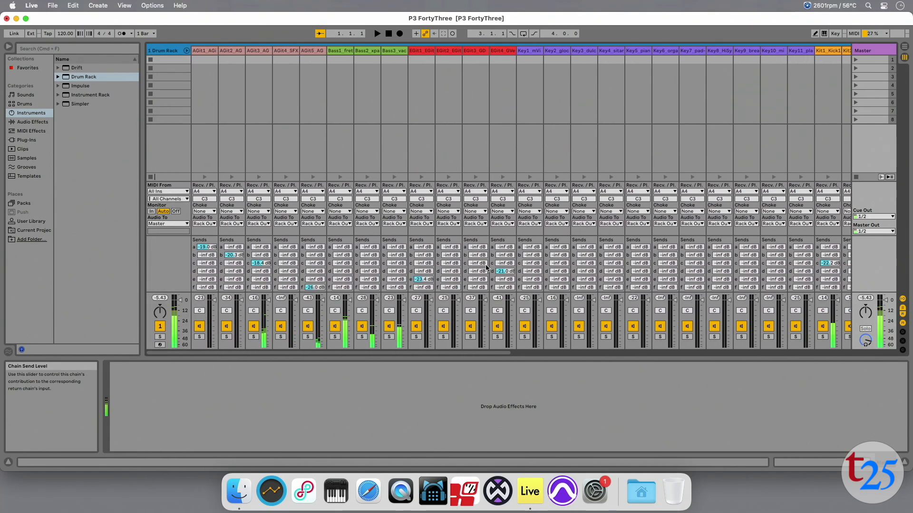
scroll(486, 267, right, 4)
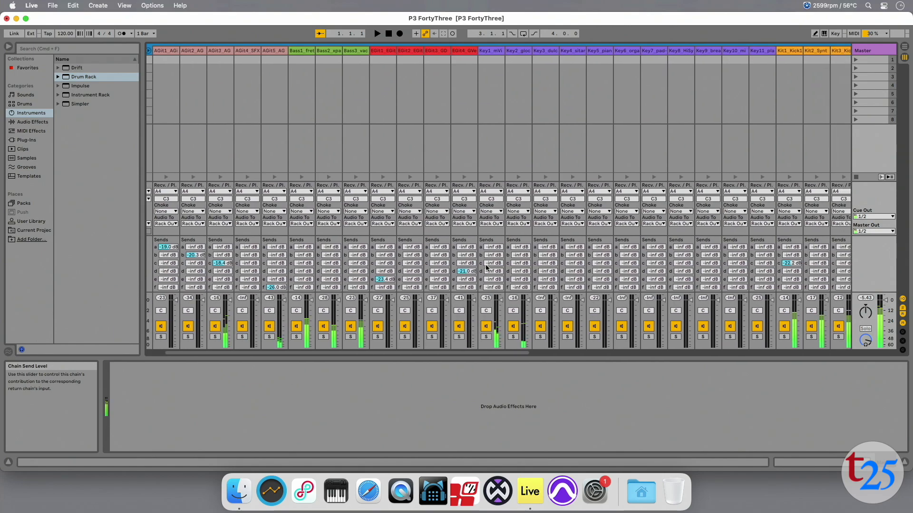
scroll(486, 268, right, 2)
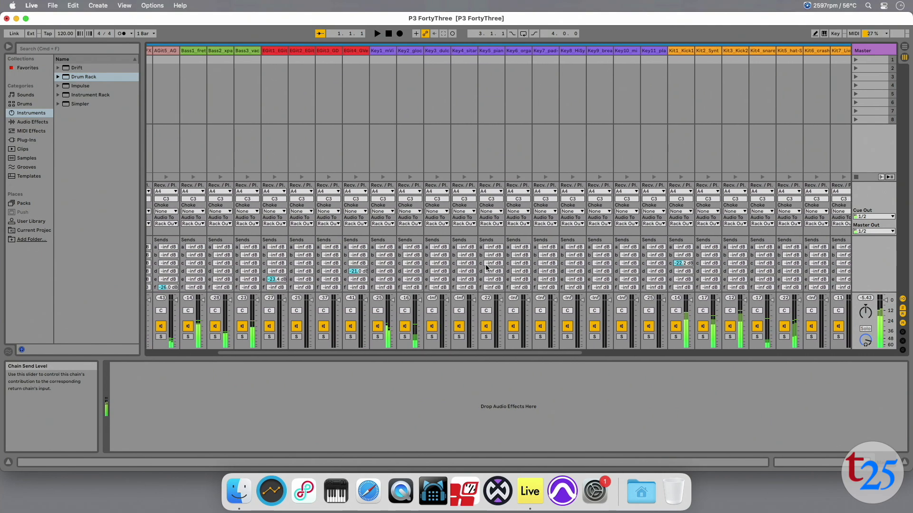
scroll(486, 267, right, 5)
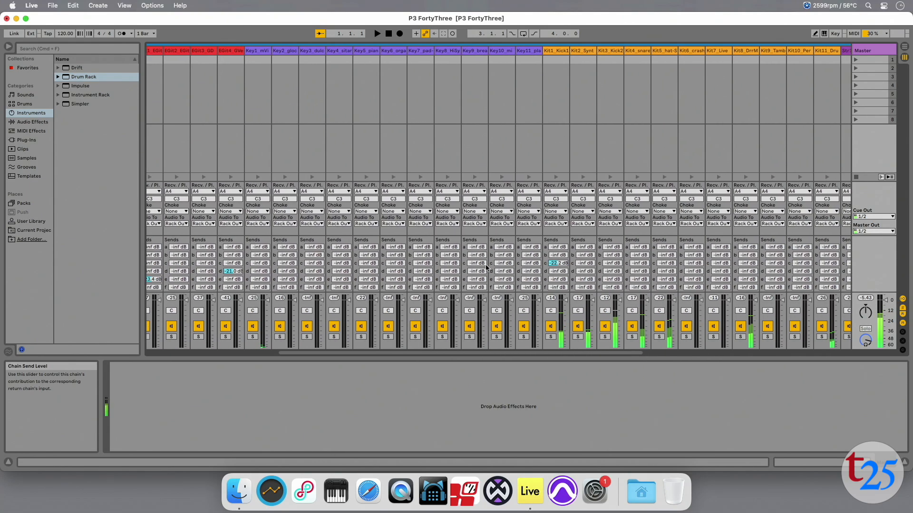
scroll(486, 268, right, 5)
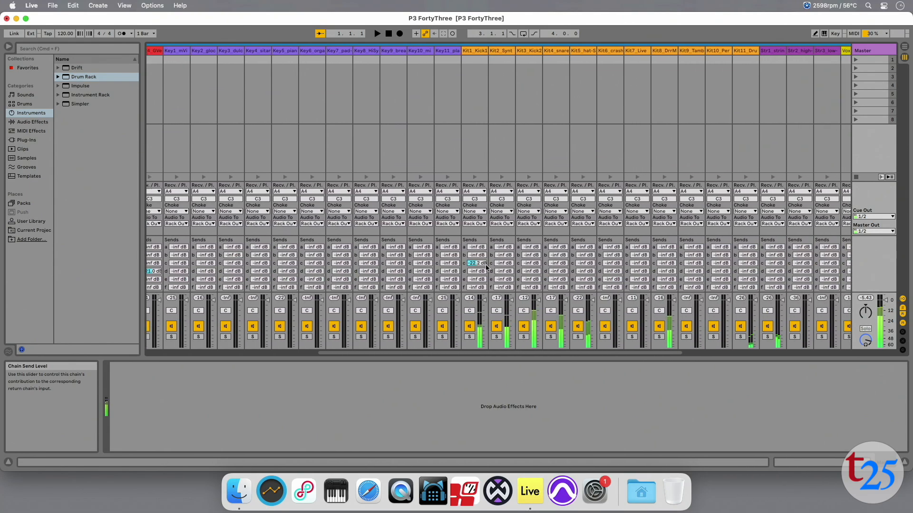
scroll(486, 267, right, 1)
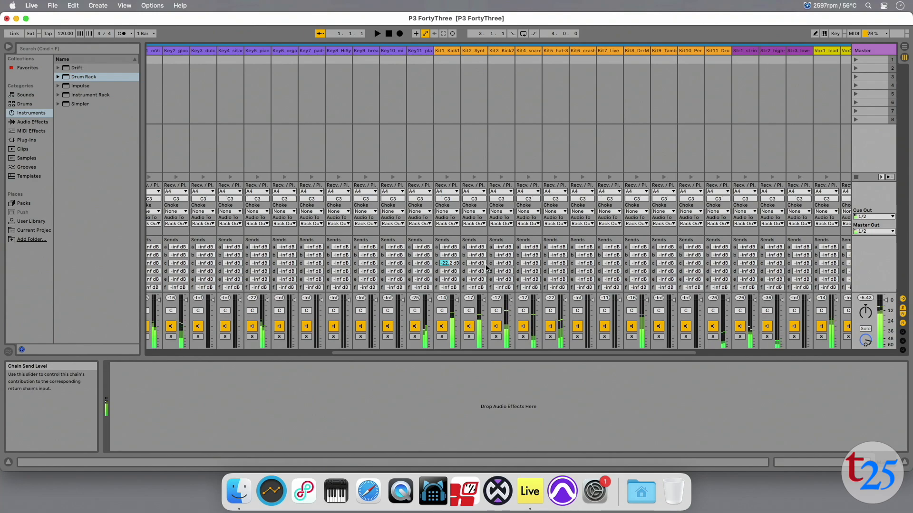
scroll(542, 278, right, 10)
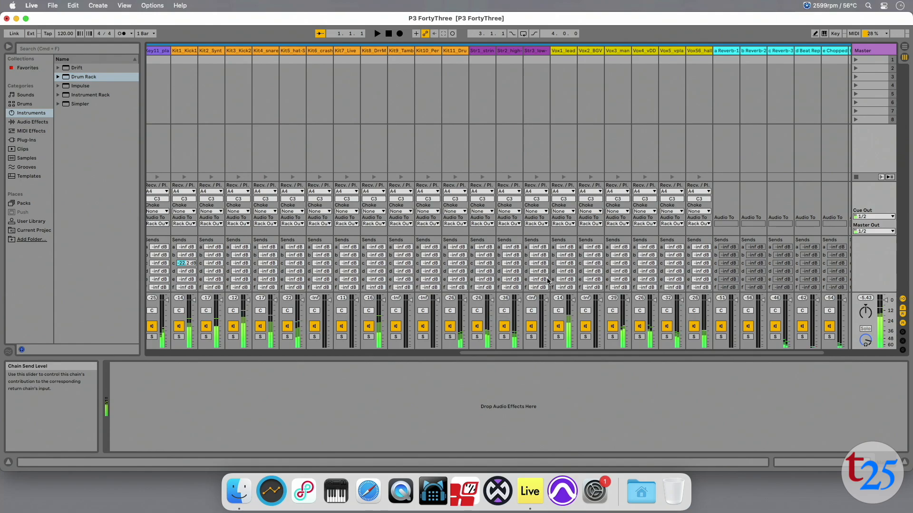
scroll(551, 267, left, 10)
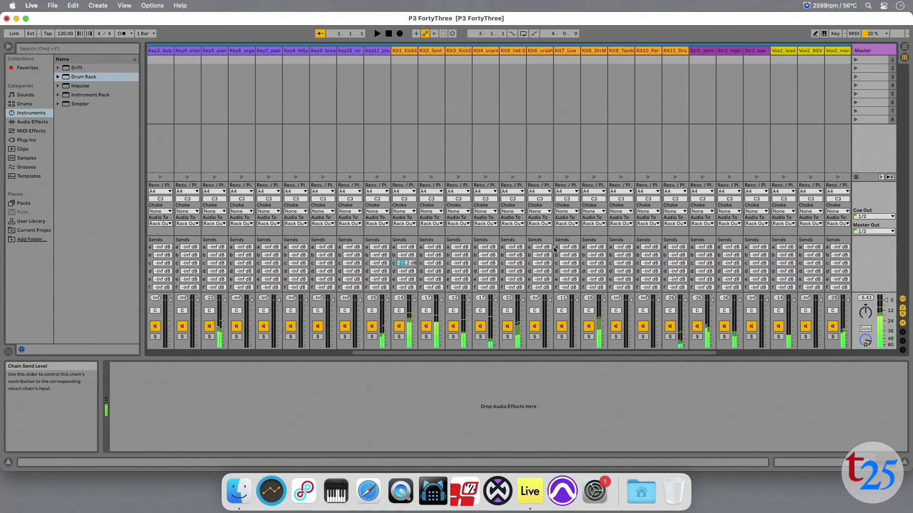